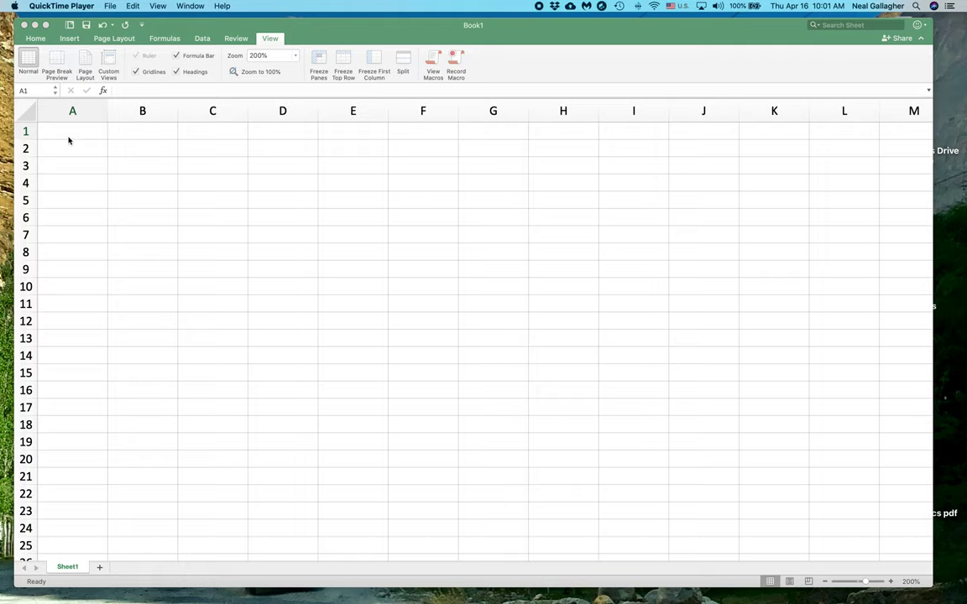
Step: Enter the column headings Die 1 in cell A1 and Die 2 in cell B1
left_click(60, 137)
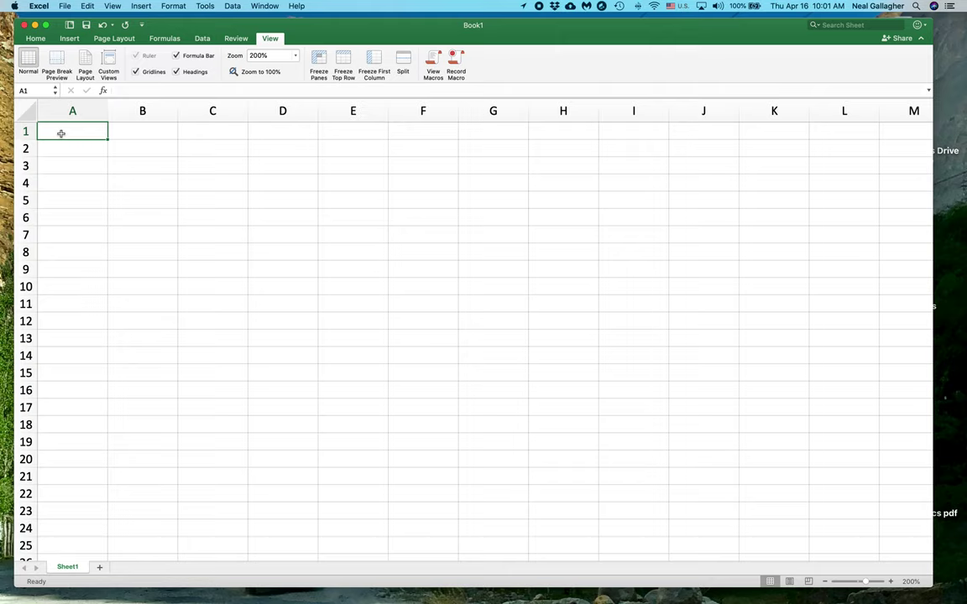
type("Die 1")
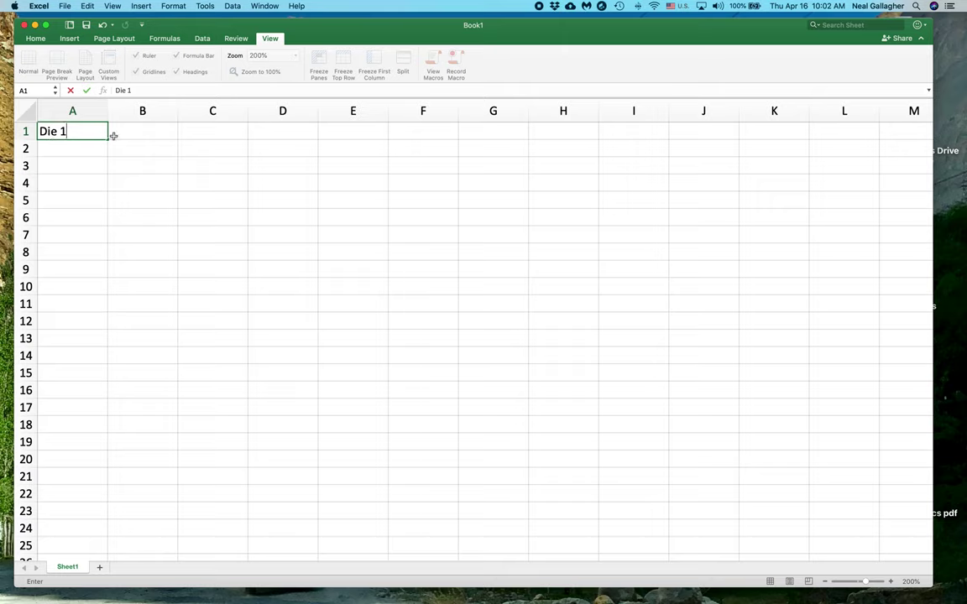
left_click(149, 128)
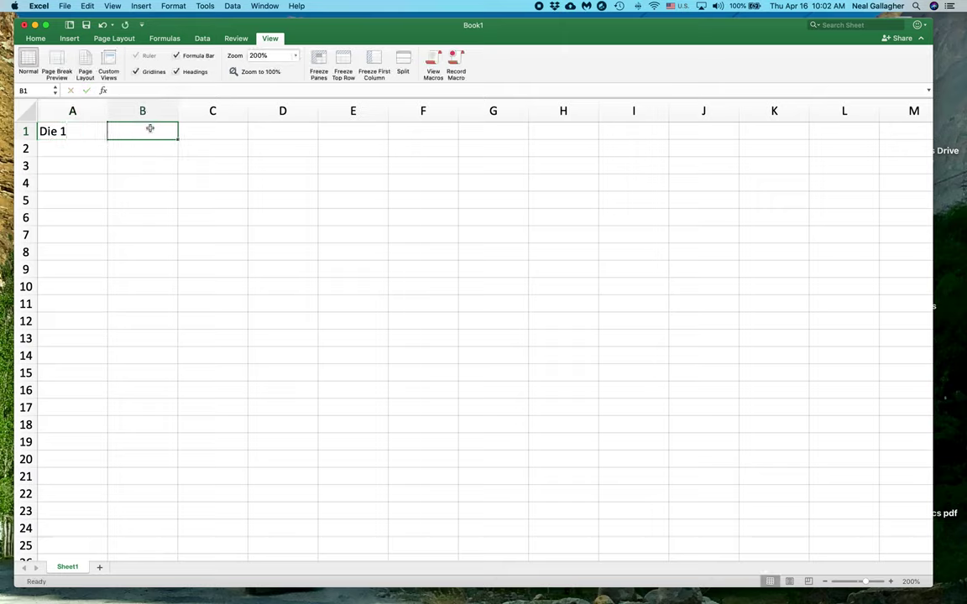
type("Die ")
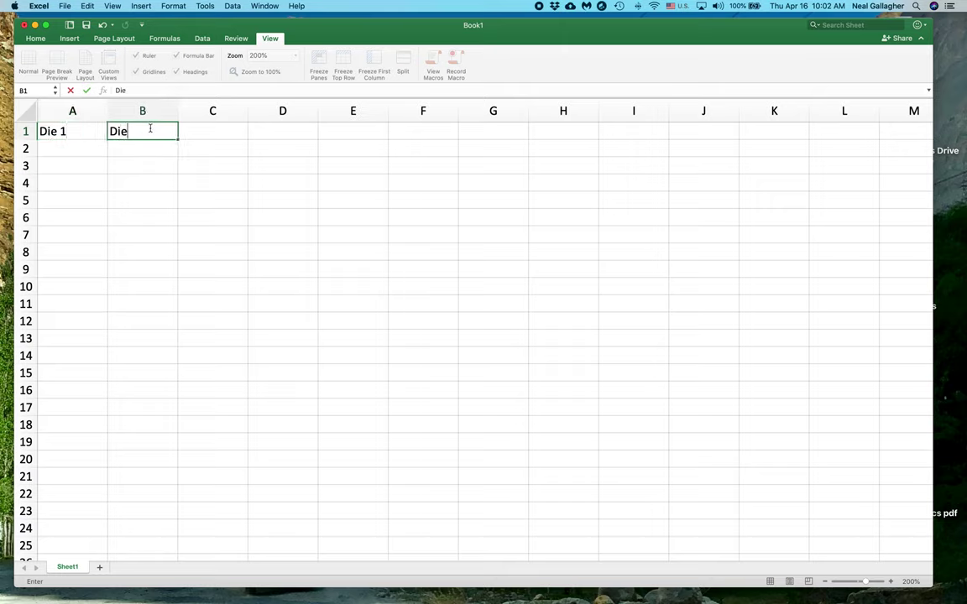
type("2")
Step: Enter int(6*rand()) +1 in cell A2 under the Die 1 heading
left_click(86, 152)
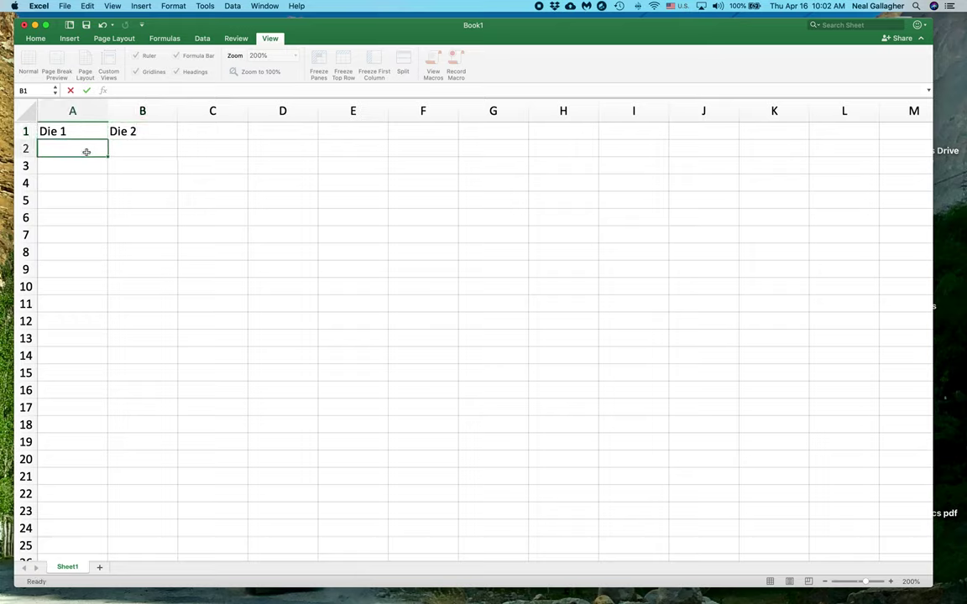
left_click_drag(327, 38, 333, 33)
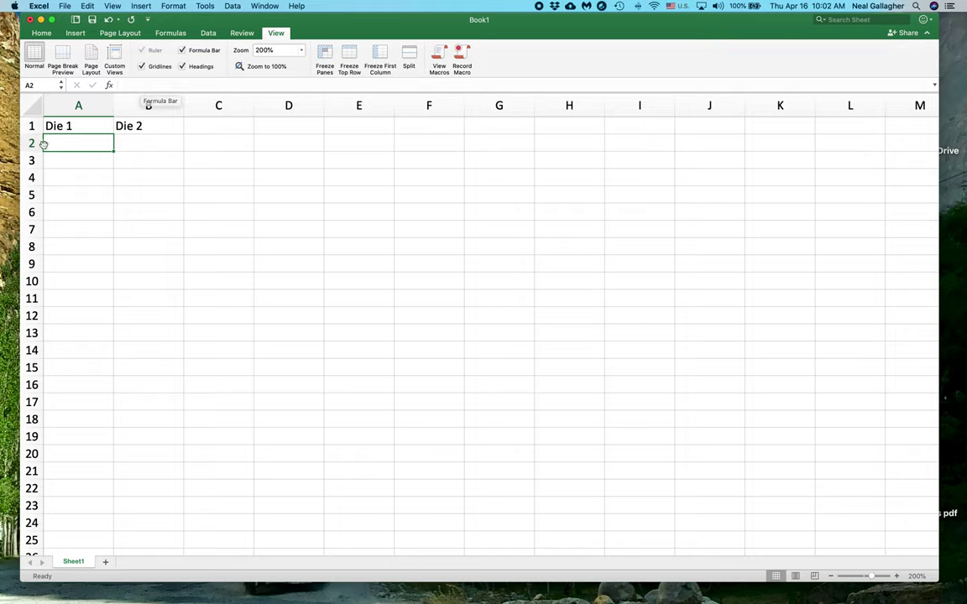
left_click(150, 86)
type("int")
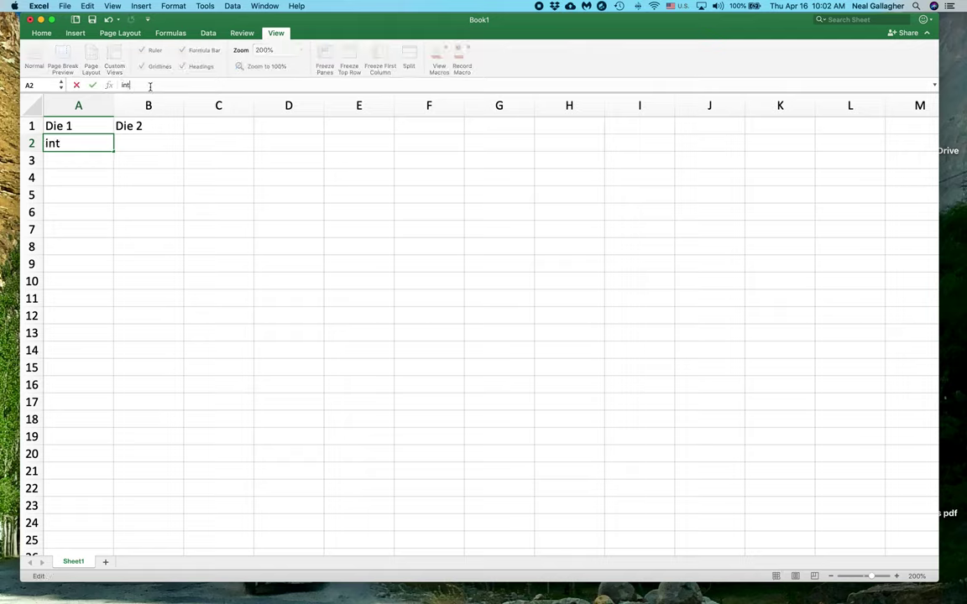
type("(6")
type("*")
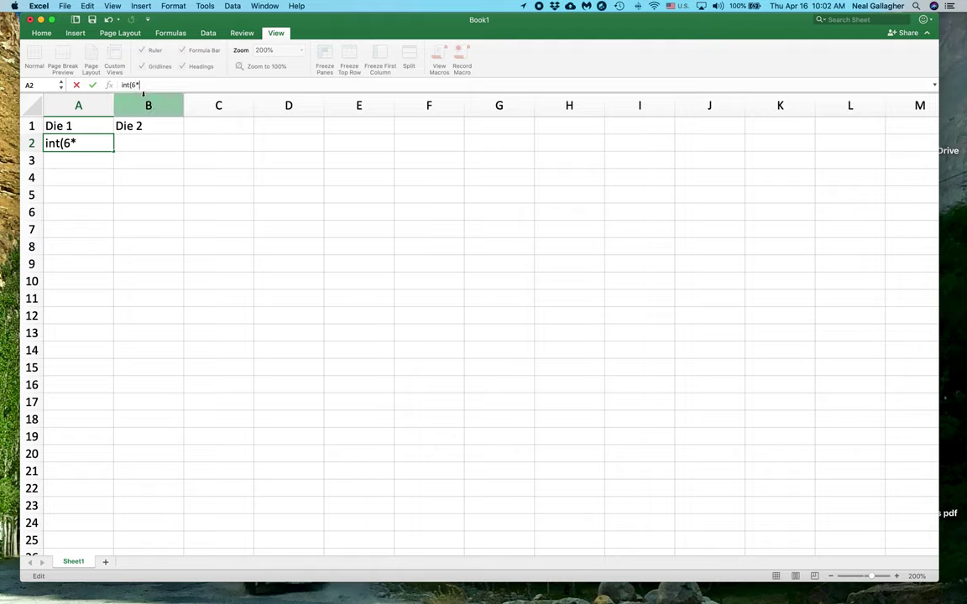
type("rand()) +1")
key("Return")
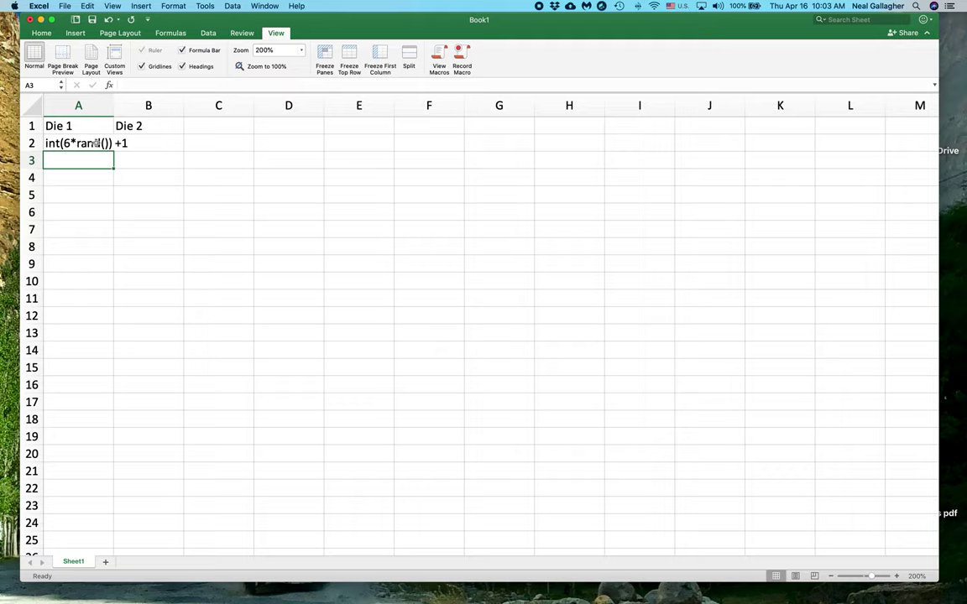
Step: Add a leading equals sign to the entry in A2 so it reads =int(6*rand()) +1
left_click(80, 143)
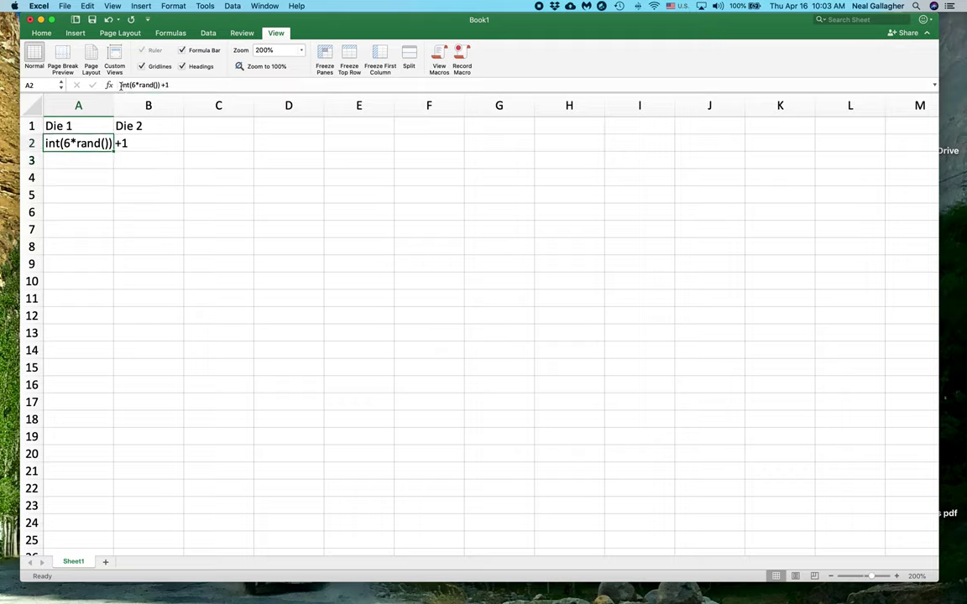
left_click(121, 85)
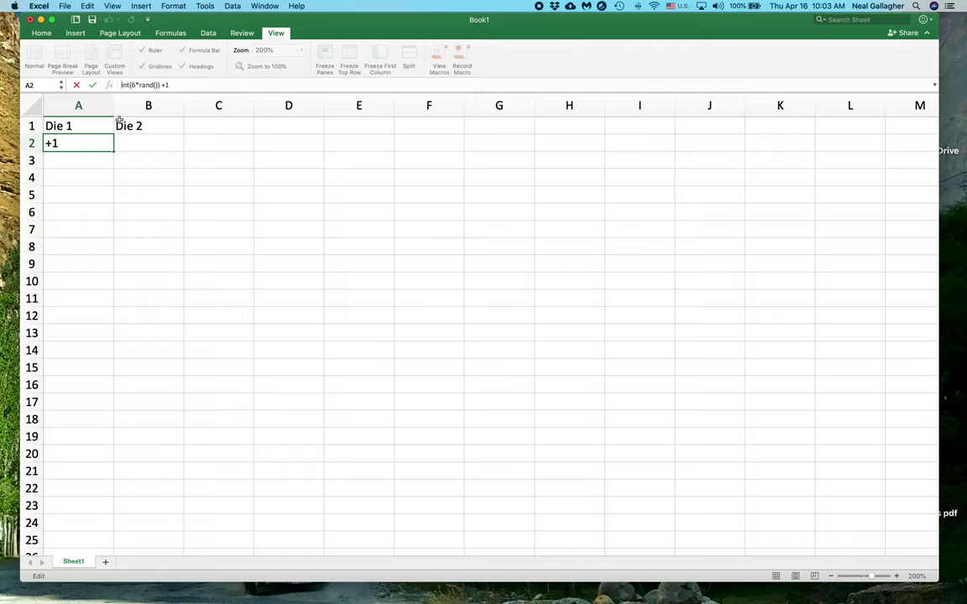
type("=")
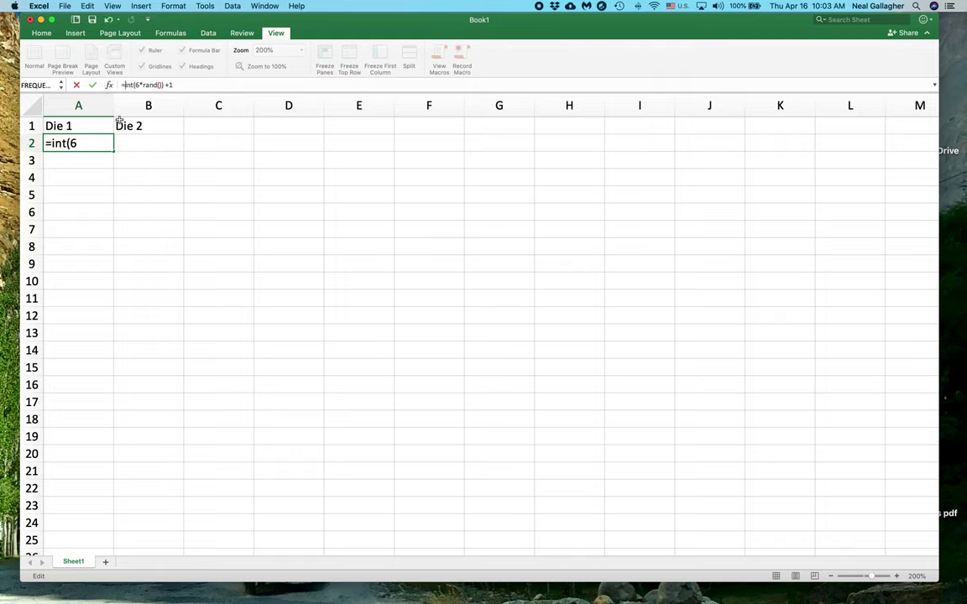
key("Return")
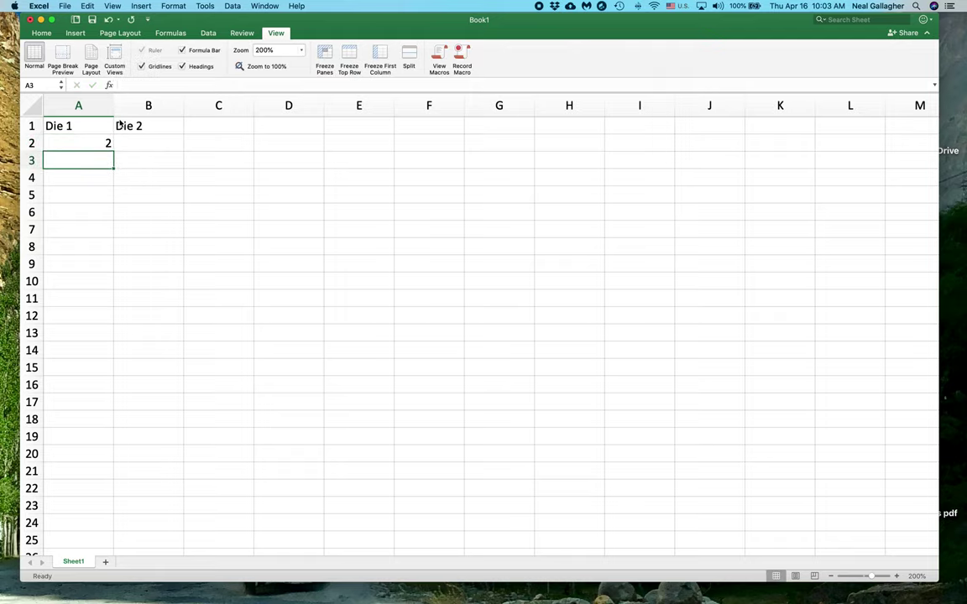
left_click(107, 143)
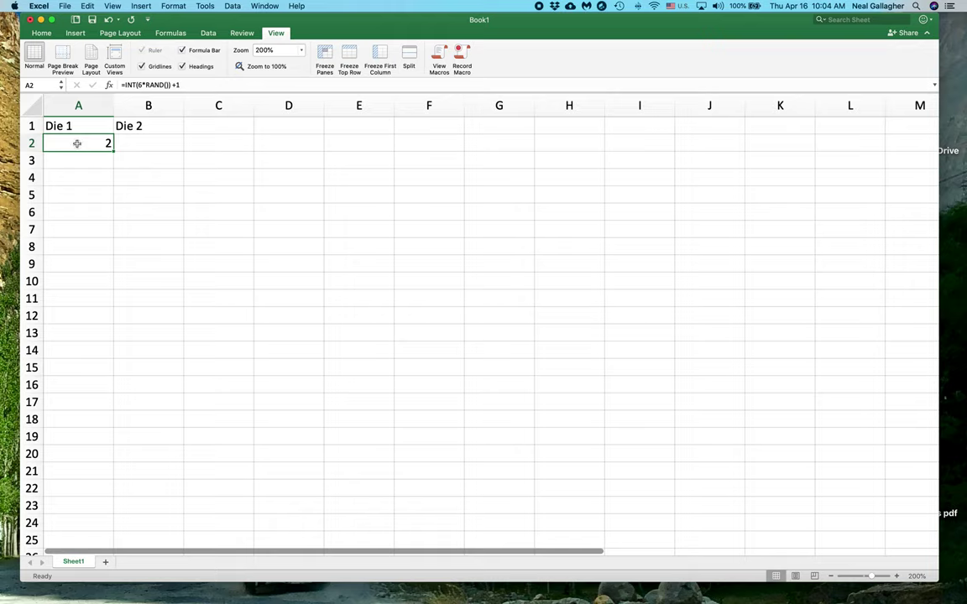
left_click(36, 84)
left_click(36, 84)
type(":A1")
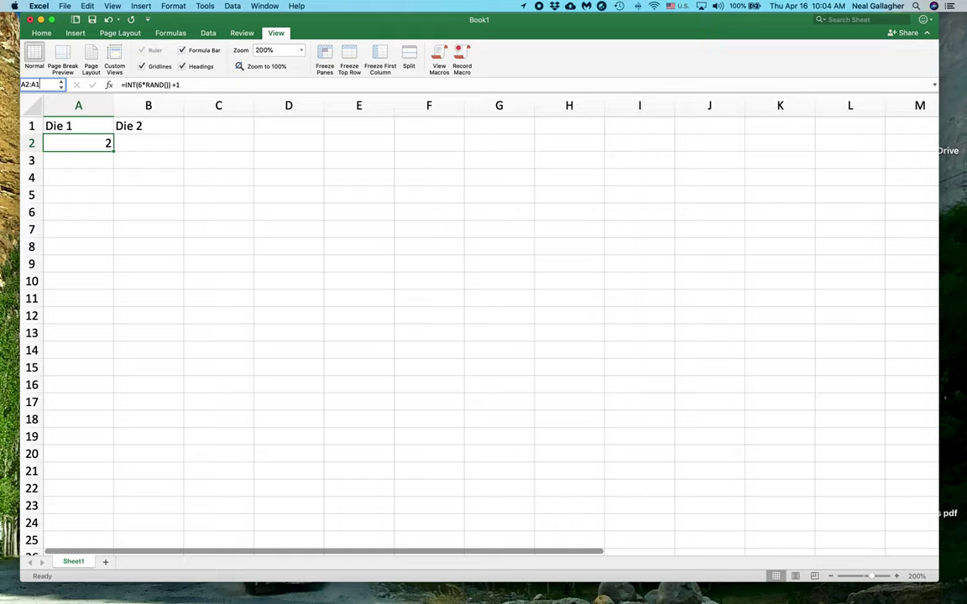
type("00001")
key("Return")
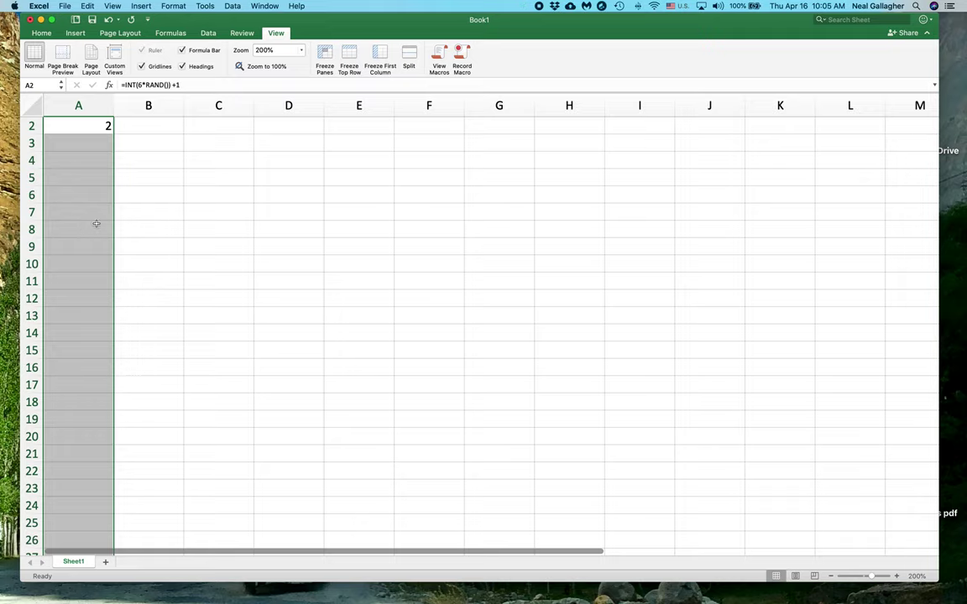
scroll(96, 223, "up", 1)
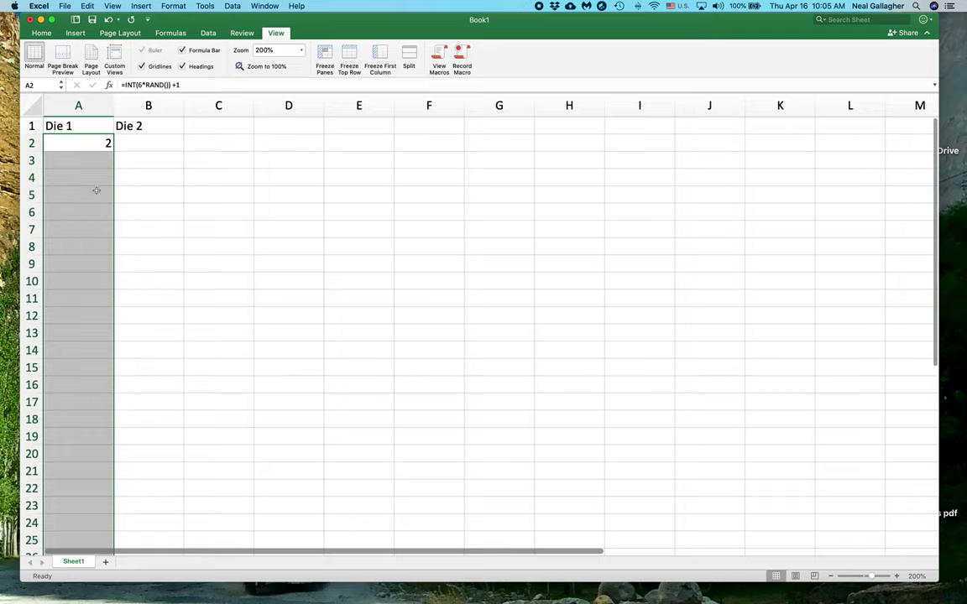
Step: Copy the die-roll formula from A2 and paste it into the range A3:A100001
left_click(88, 147)
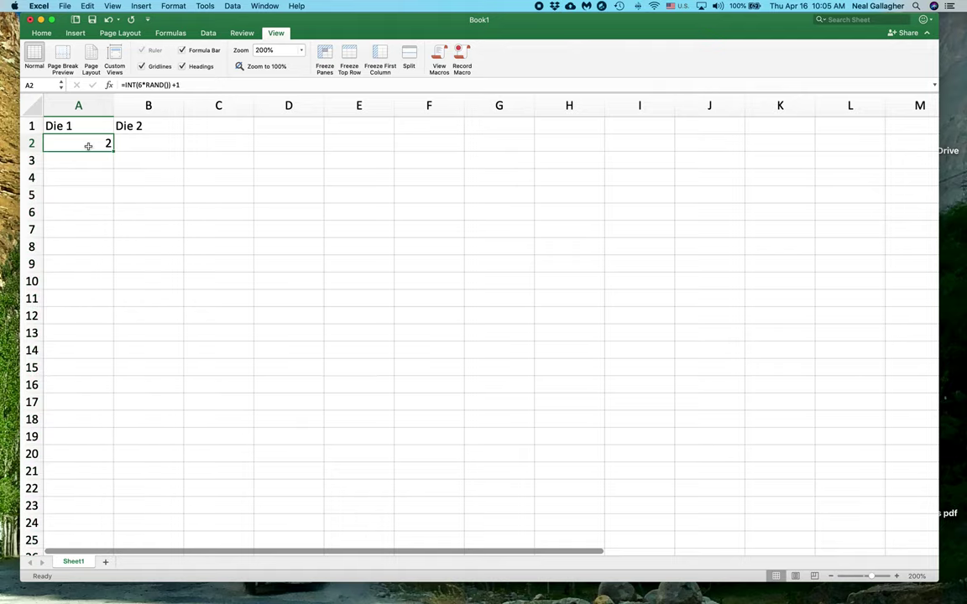
key("cmd+c")
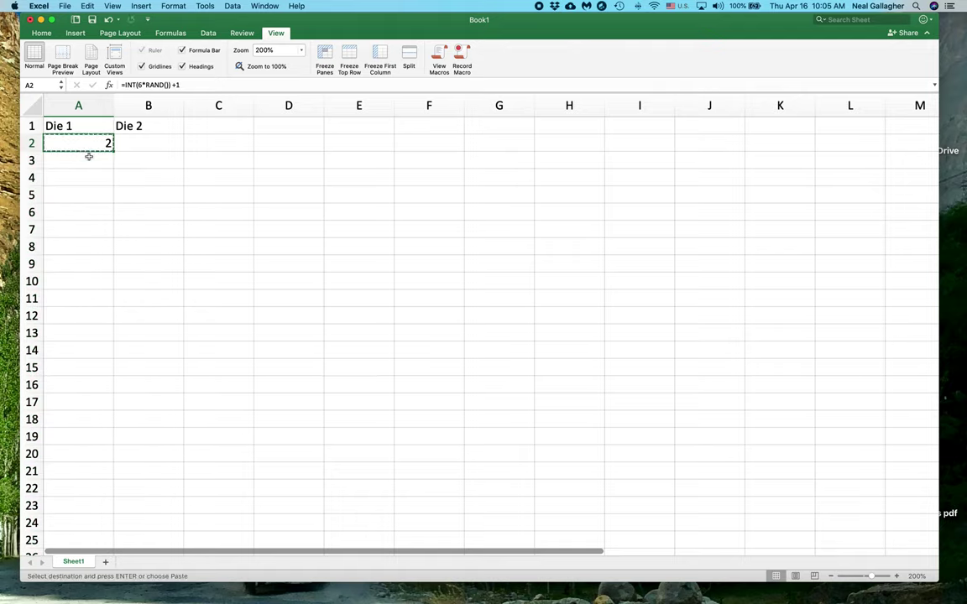
left_click(88, 160)
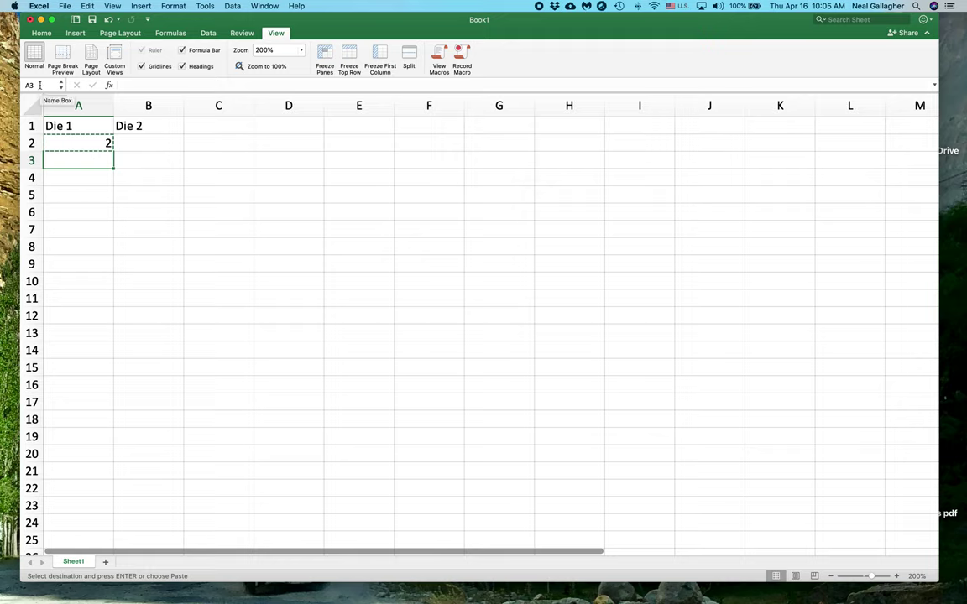
left_click(40, 85)
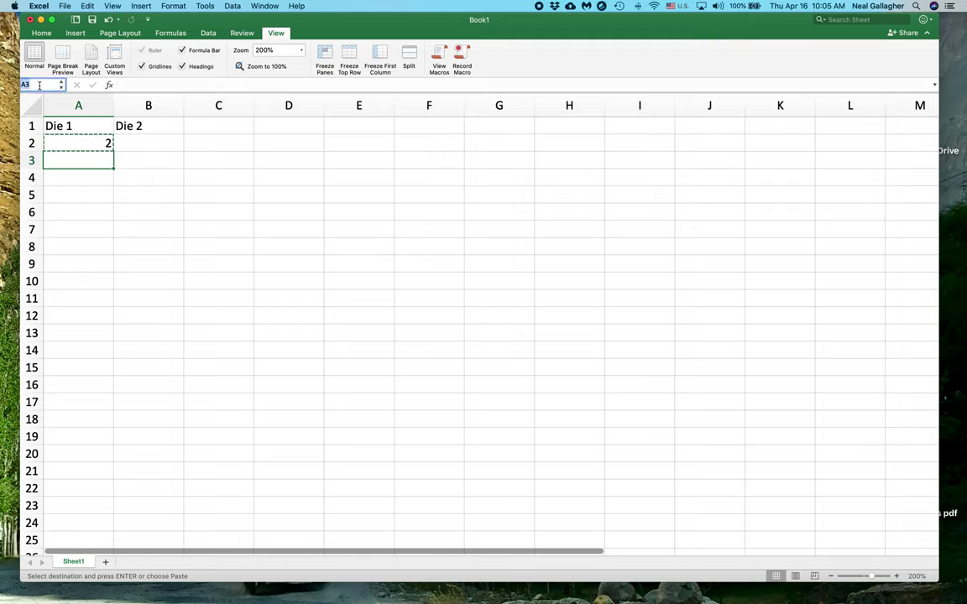
left_click(40, 85)
type(":A100001")
key("Return")
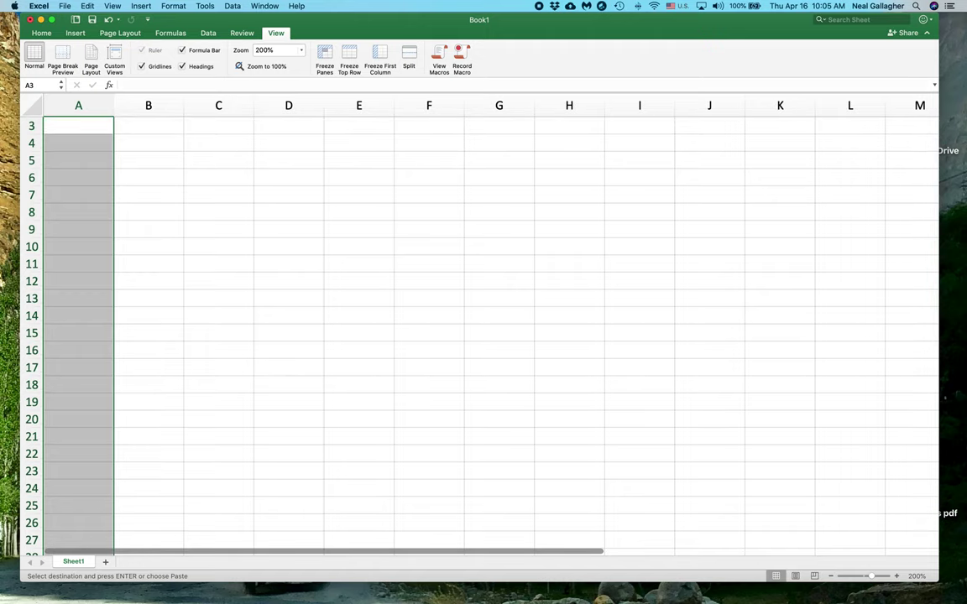
key("super+v")
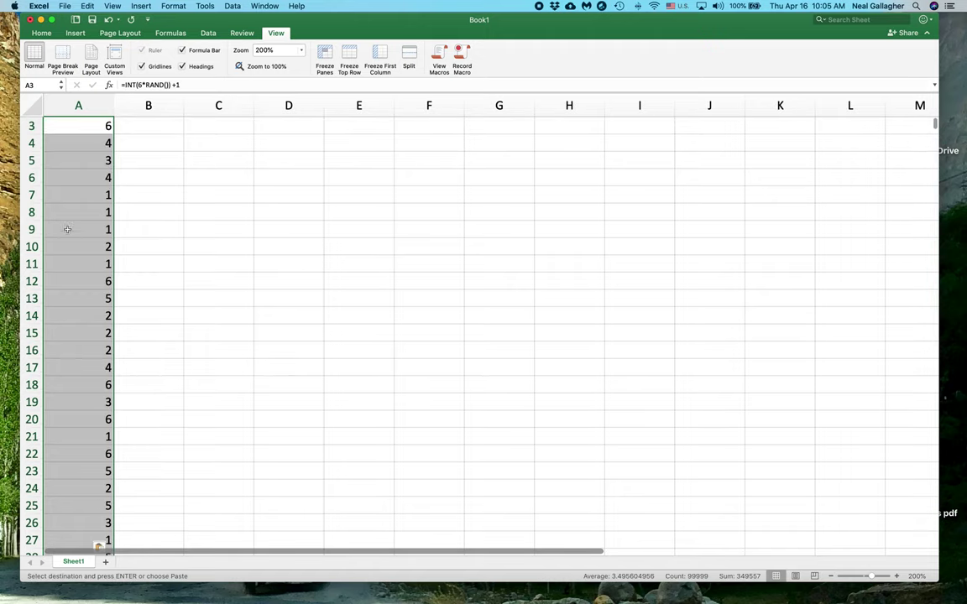
scroll(75, 241, "up", 2)
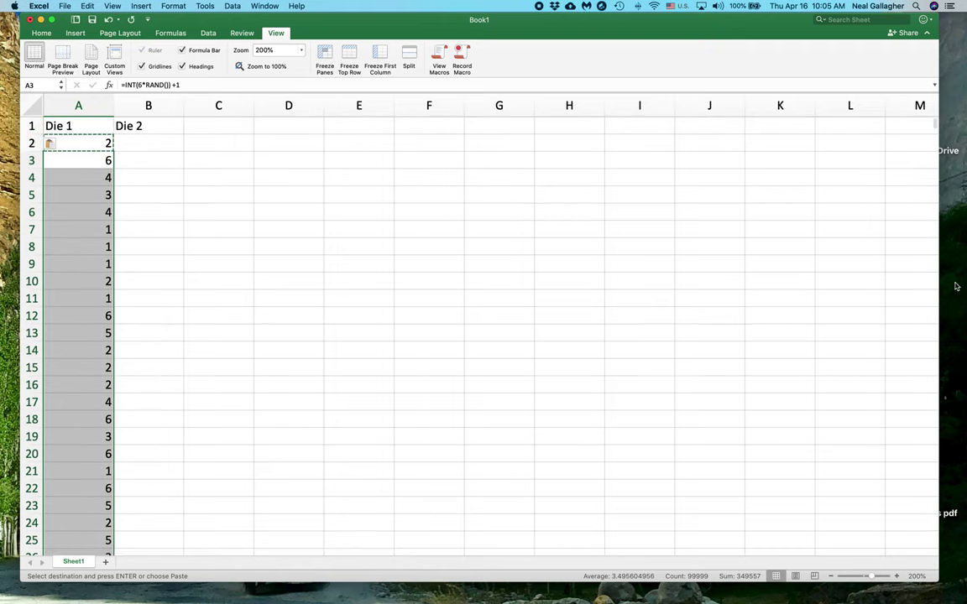
Step: Fill the formulas in A3:A100001 across into column B for the second die
left_click_drag(932, 123, 916, 554)
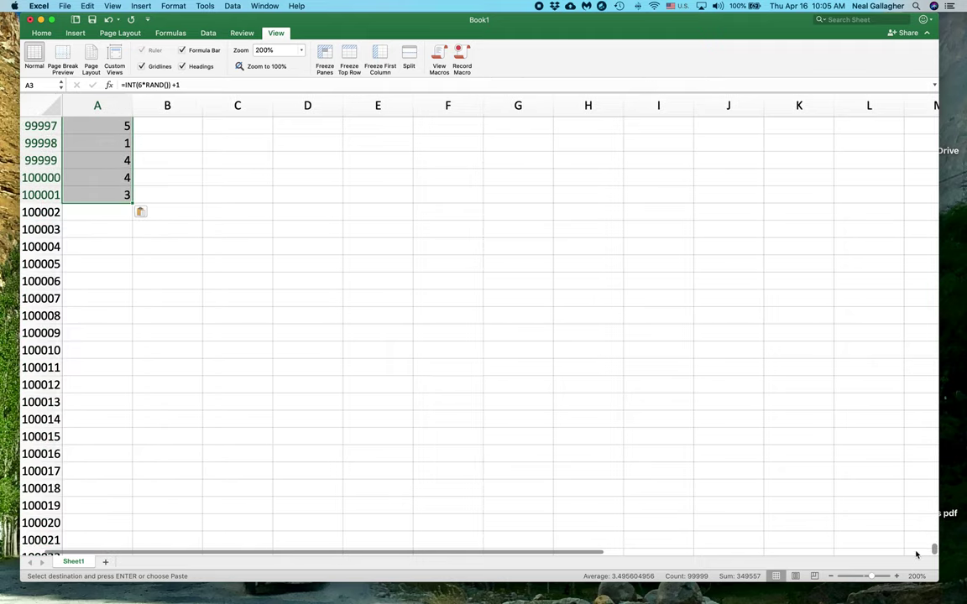
left_click_drag(916, 554, 801, 4)
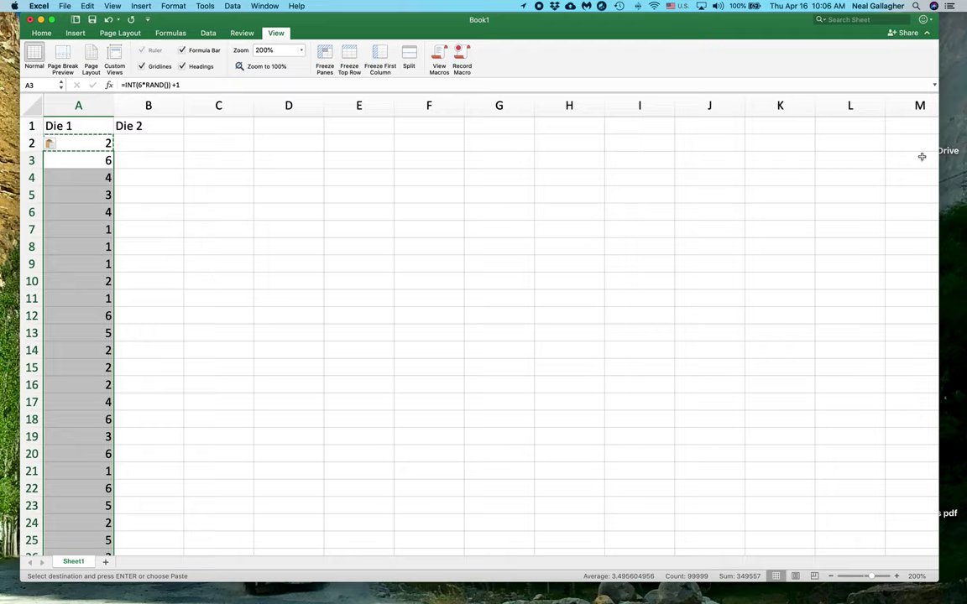
scroll(868, 169, "down", 3)
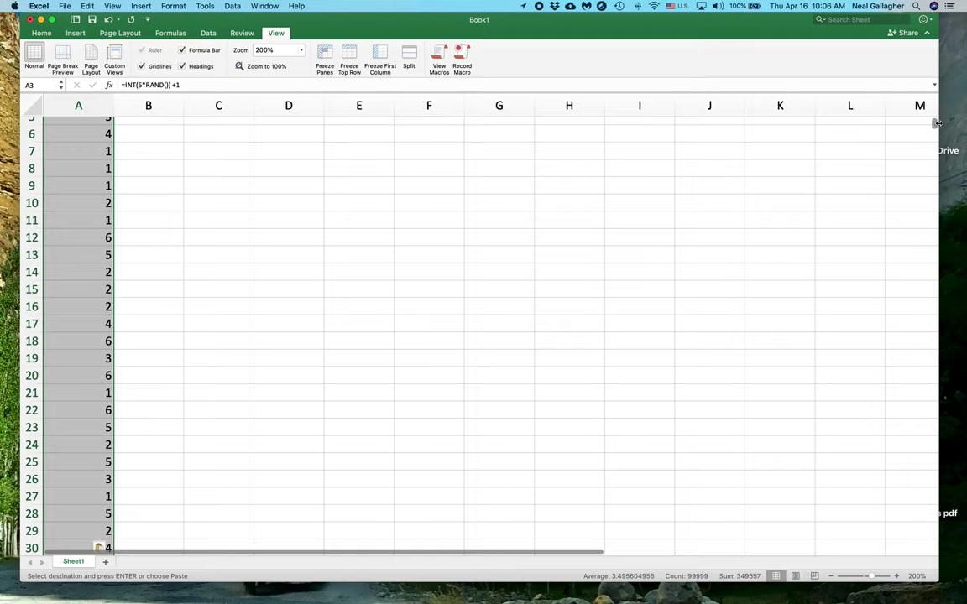
left_click_drag(933, 125, 912, 560)
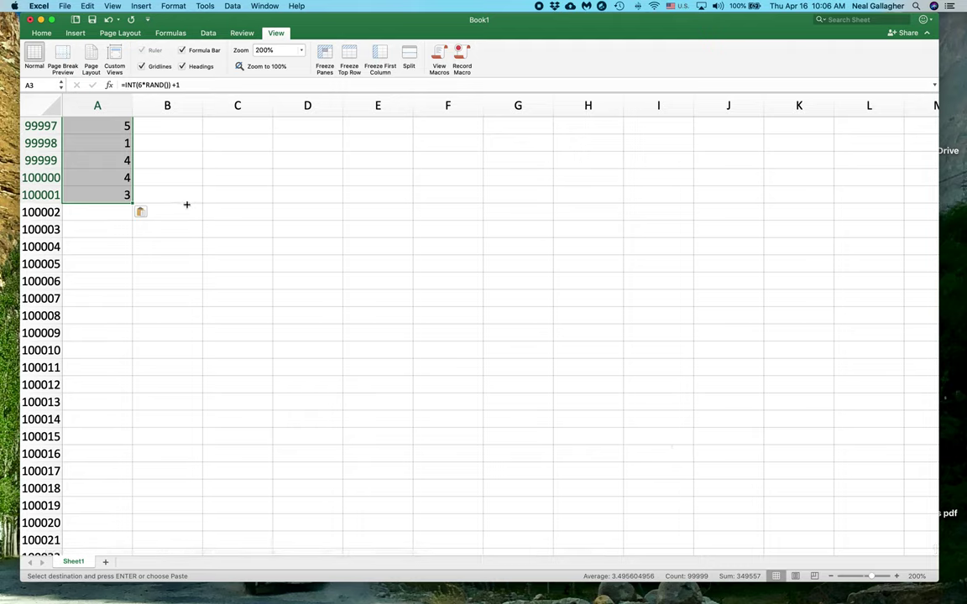
left_click_drag(132, 202, 205, 202)
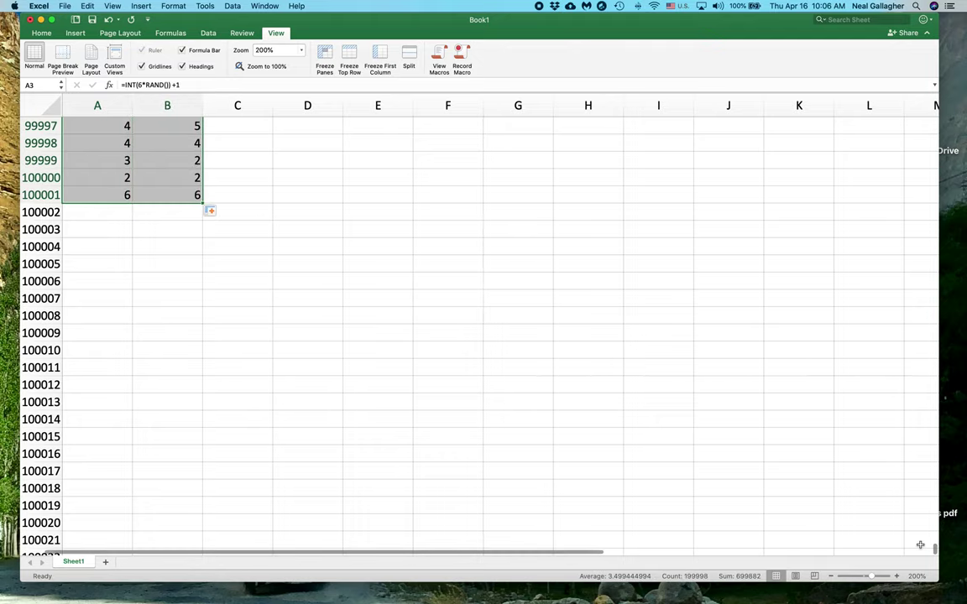
Step: Fill the formula in A2 across into B2 to complete the Die 2 column
scroll(917, 350, "up", 20)
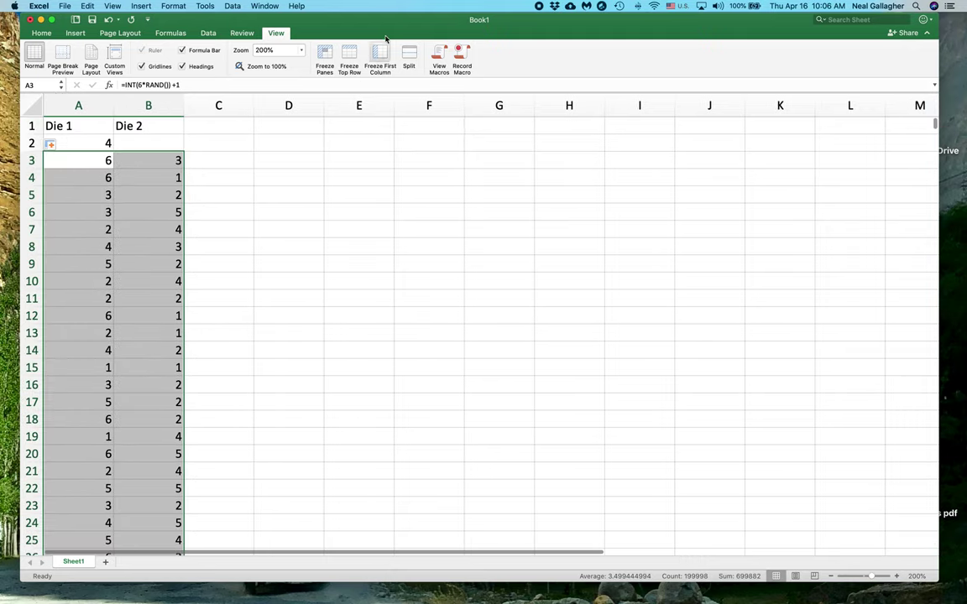
left_click_drag(438, 20, 443, 20)
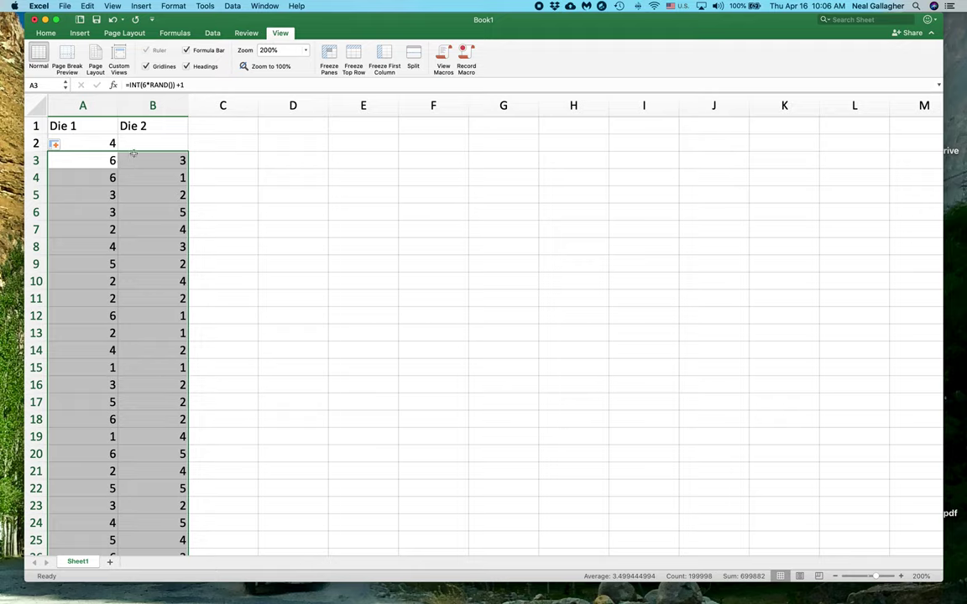
left_click(99, 132)
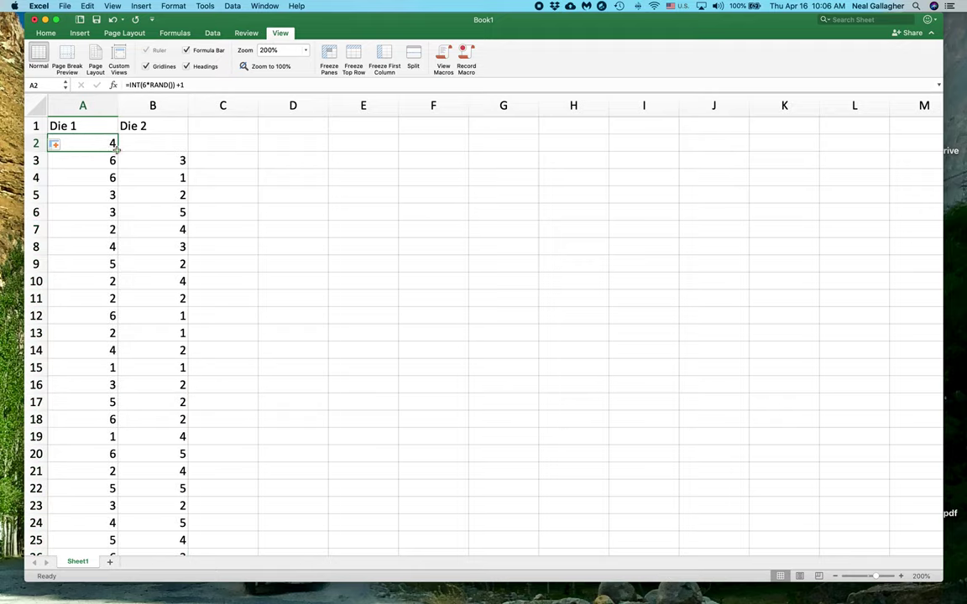
left_click_drag(120, 151, 164, 152)
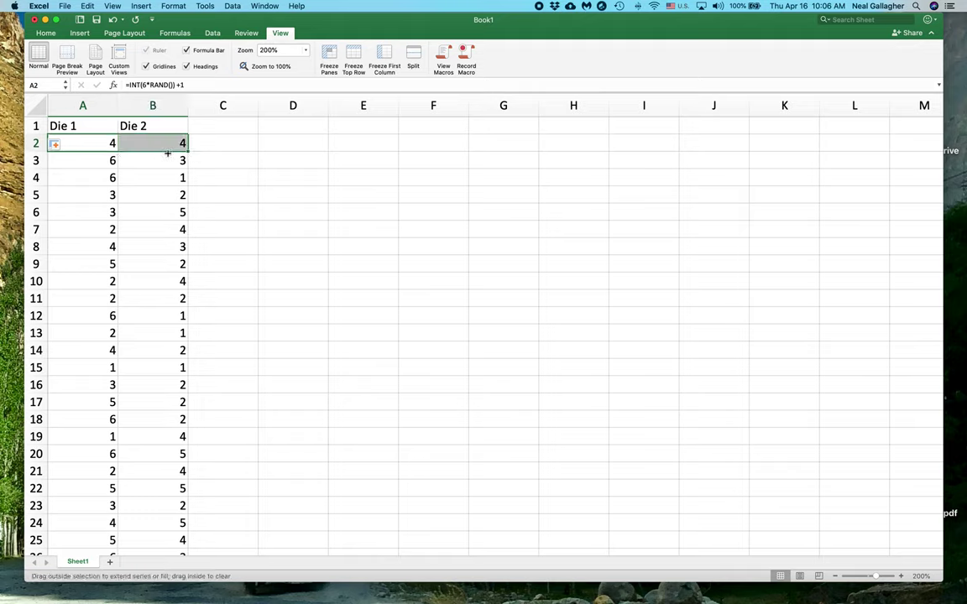